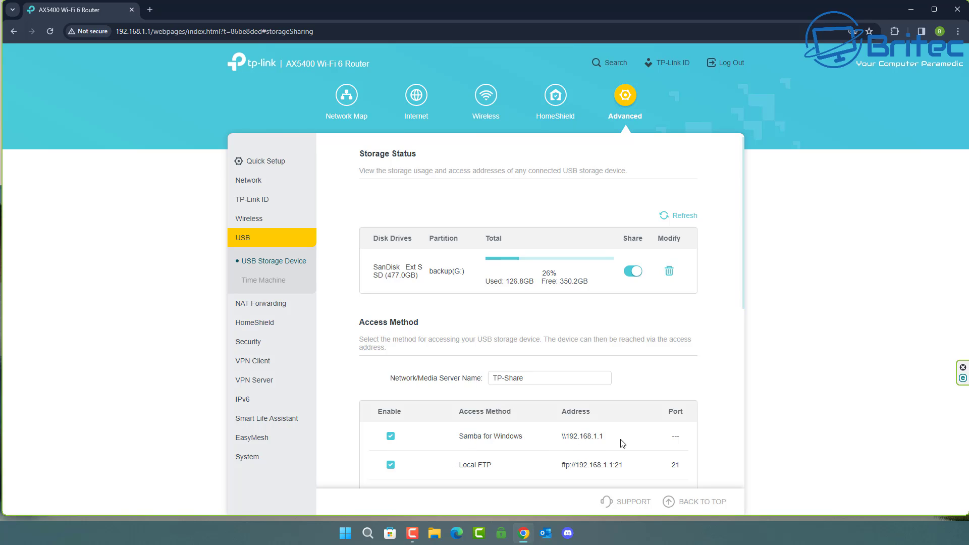
Turn on Secure Sharing for the USB storage device's file sharing and review the account permissions and Media Sharing settings
{"action": "scroll", "coordinate": [622, 443], "scroll_direction": "down", "scroll_amount": 1}
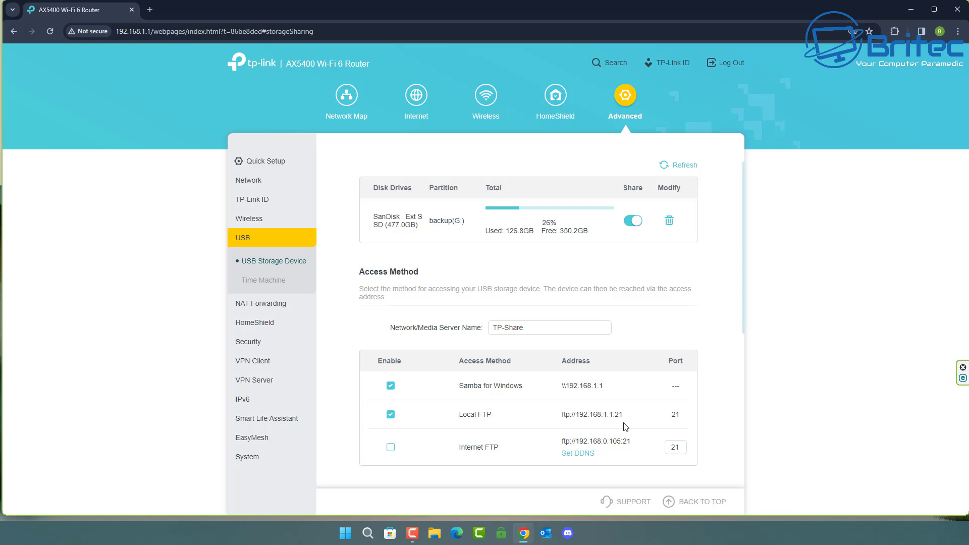
{"action": "scroll", "coordinate": [625, 426], "scroll_direction": "down", "scroll_amount": 6}
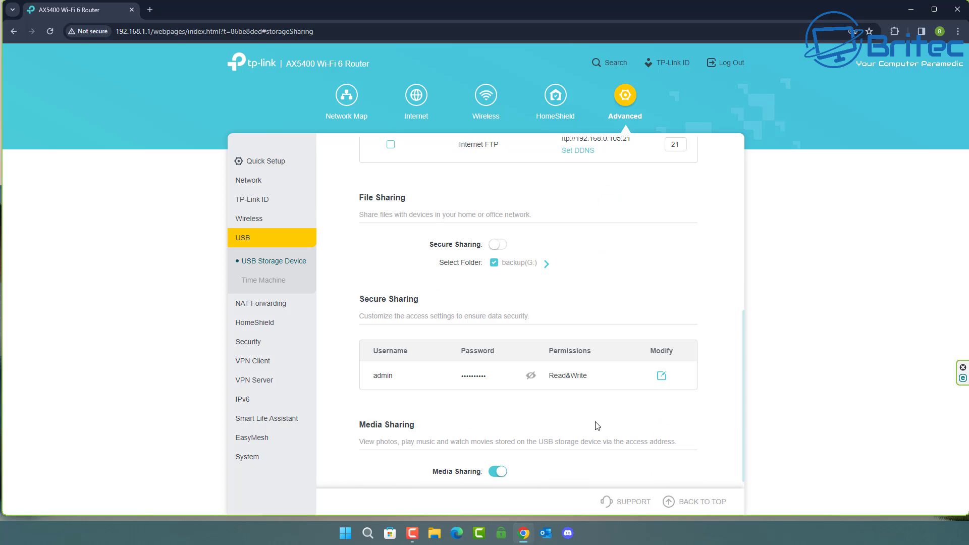
{"action": "left_click", "coordinate": [498, 245]}
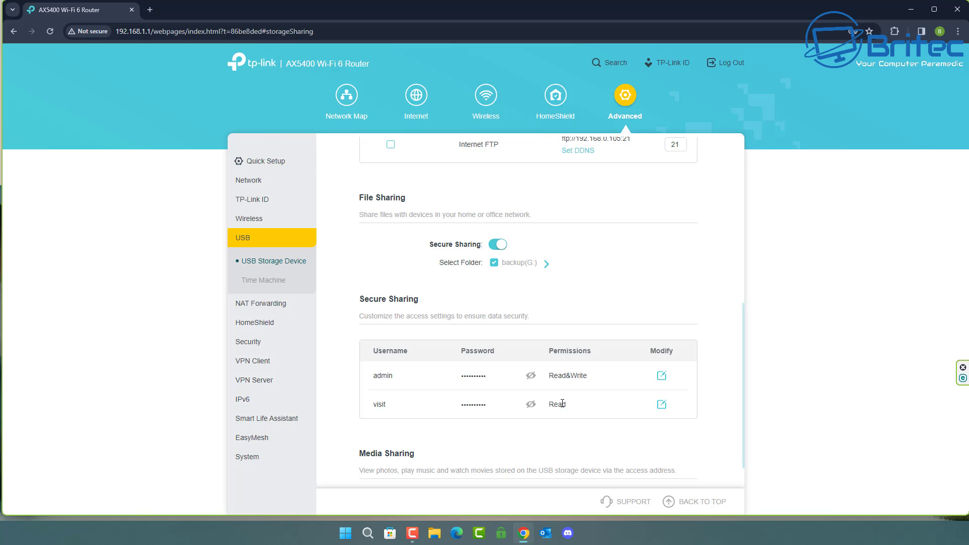
{"action": "scroll", "coordinate": [562, 403], "scroll_direction": "down", "scroll_amount": 1}
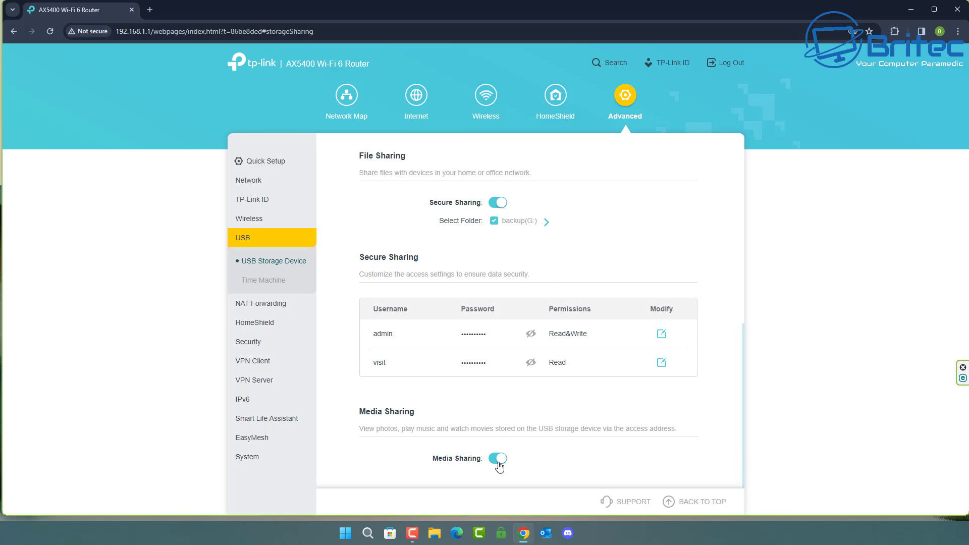
{"action": "scroll", "coordinate": [499, 465], "scroll_direction": "up", "scroll_amount": 2}
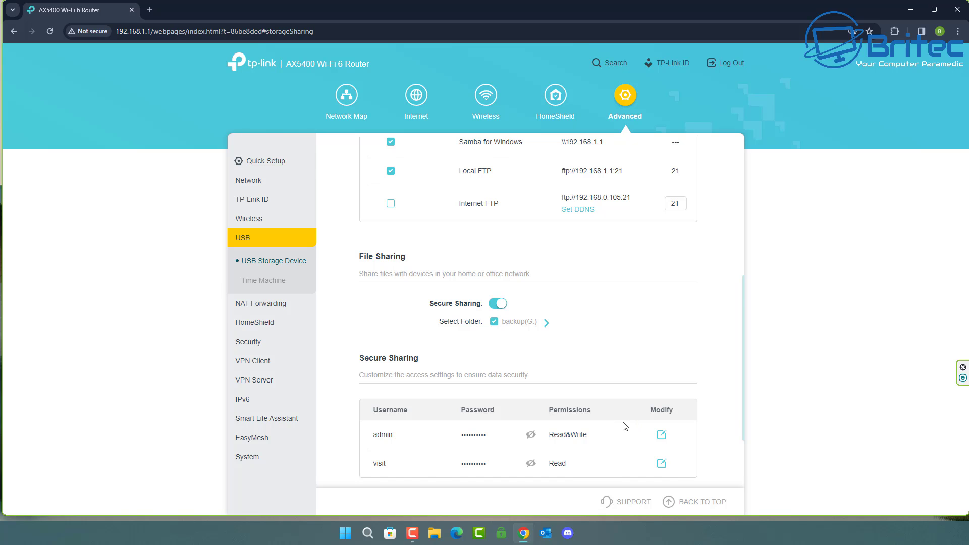
{"action": "scroll", "coordinate": [625, 427], "scroll_direction": "down", "scroll_amount": 1}
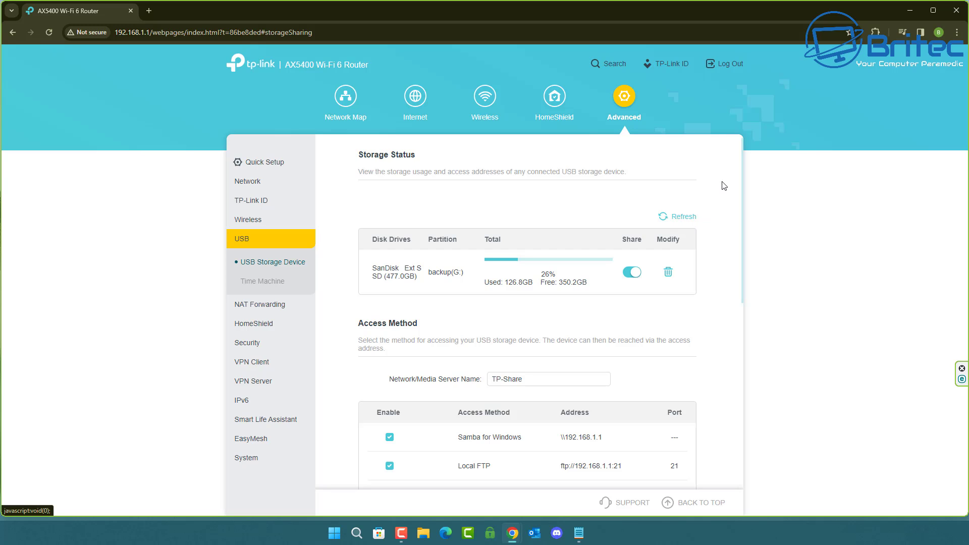
Refresh the list of connected USB drives and check the network/media server name and access methods
{"action": "left_click", "coordinate": [689, 223]}
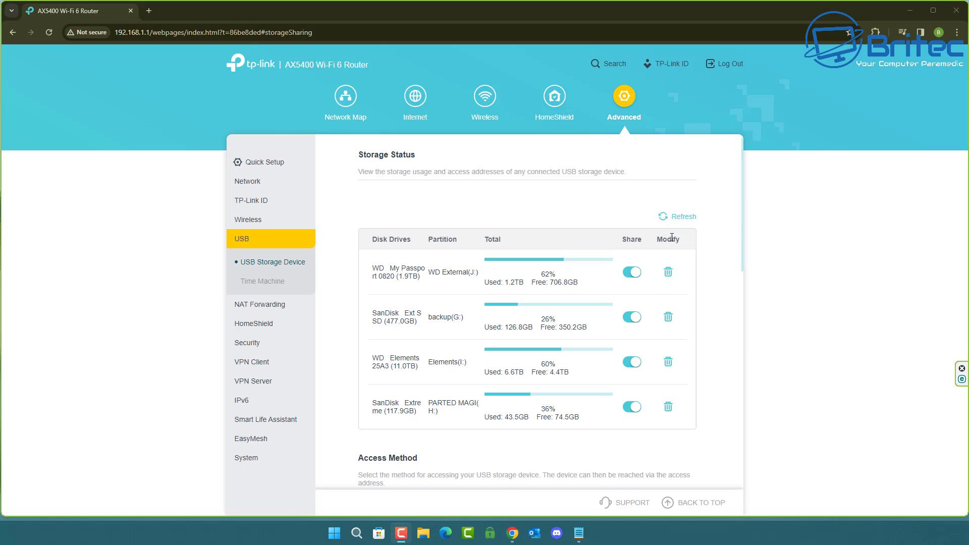
{"action": "left_click", "coordinate": [680, 225]}
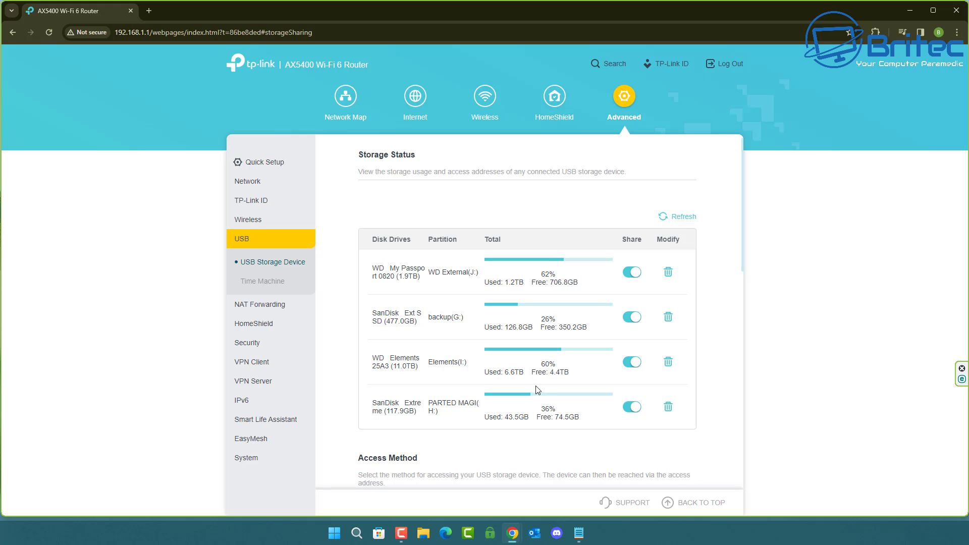
{"action": "scroll", "coordinate": [537, 388], "scroll_direction": "down", "scroll_amount": 3}
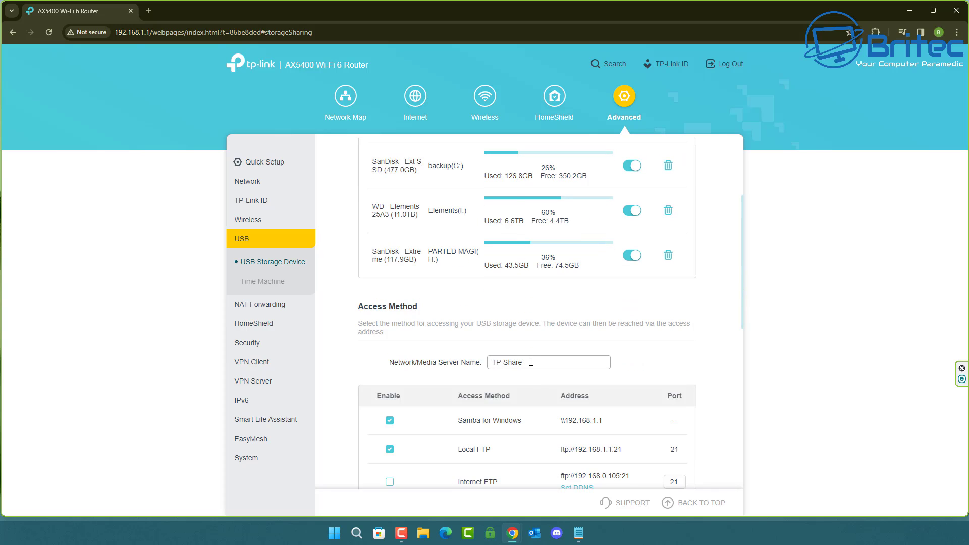
{"action": "left_click_drag", "start_coordinate": [531, 361], "coordinate": [488, 369]}
{"action": "scroll", "coordinate": [601, 395], "scroll_direction": "down", "scroll_amount": 2}
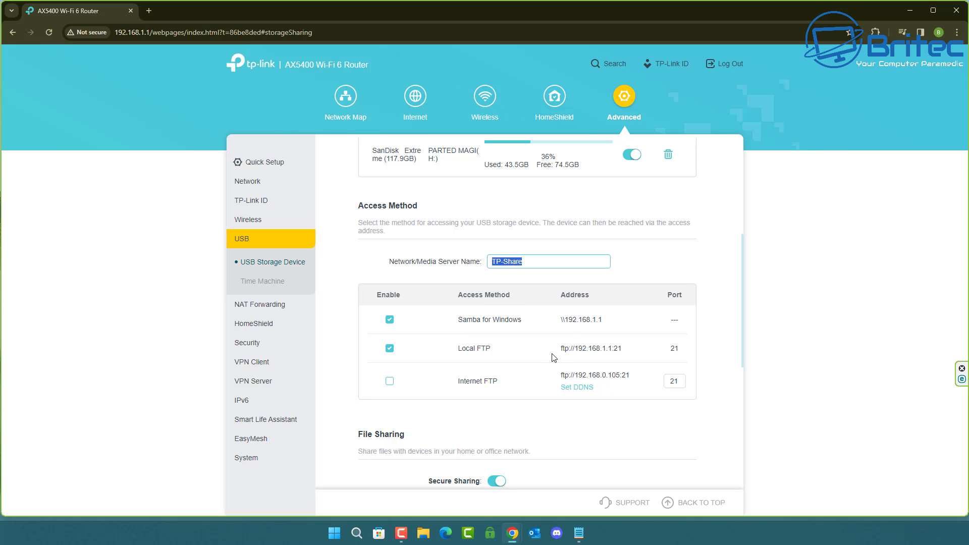
{"action": "scroll", "coordinate": [551, 361], "scroll_direction": "down", "scroll_amount": 2}
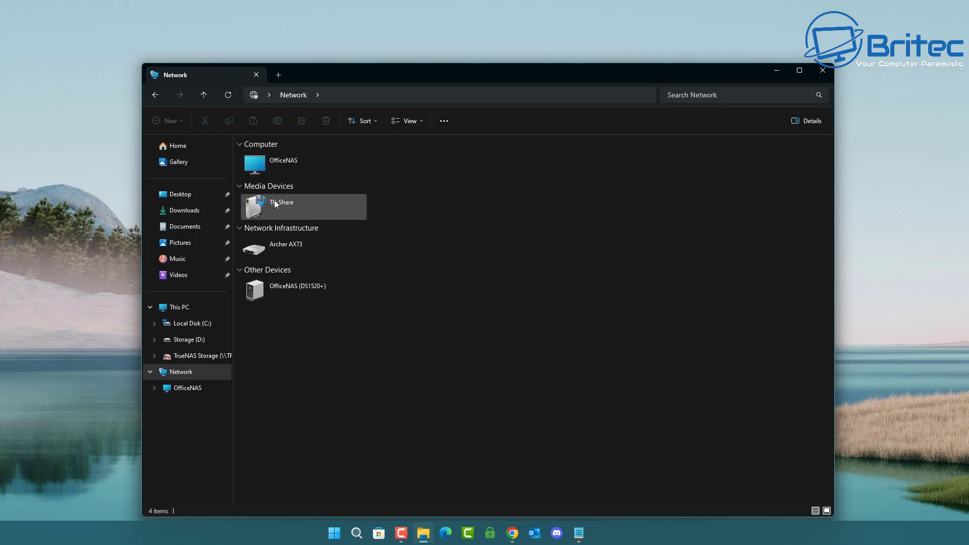
In File Explorer's Network location, open the TP-Share media device in Windows Media Player and show its Videos library
{"action": "left_click", "coordinate": [276, 204]}
{"action": "right_click", "coordinate": [276, 204]}
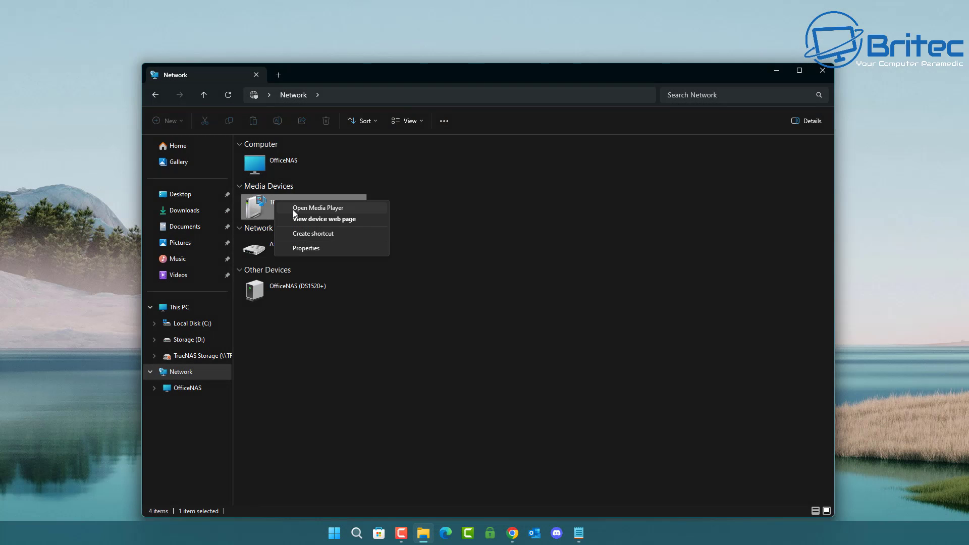
{"action": "left_click", "coordinate": [294, 208]}
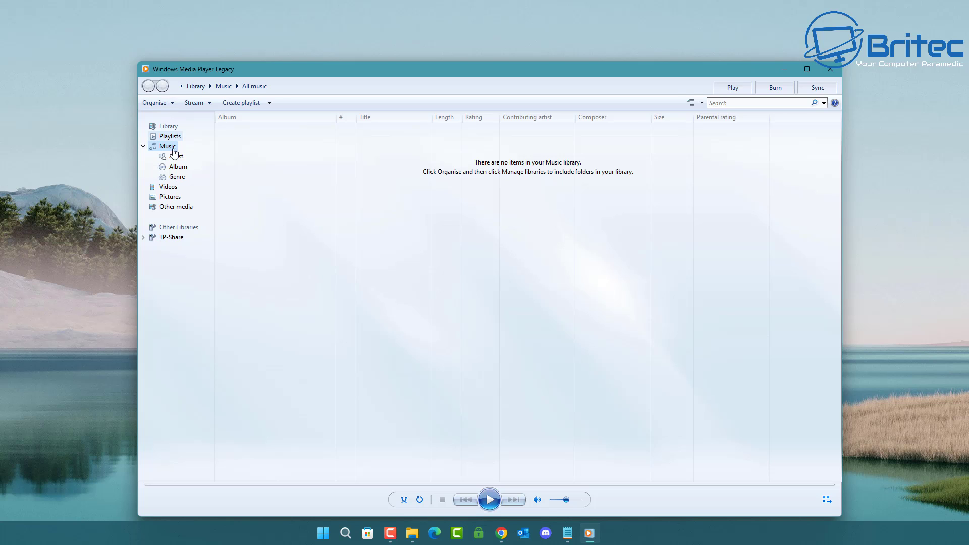
{"action": "left_click", "coordinate": [174, 239]}
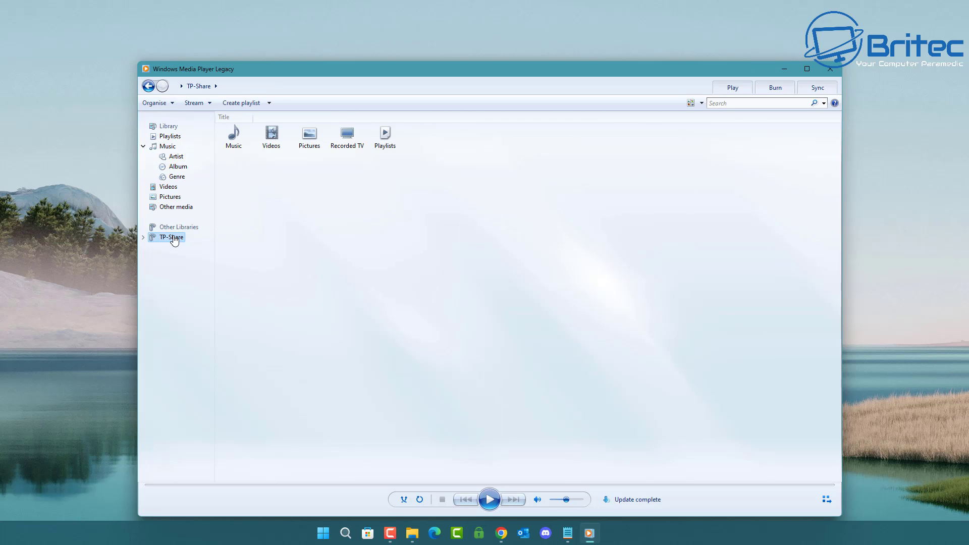
{"action": "left_click", "coordinate": [143, 237]}
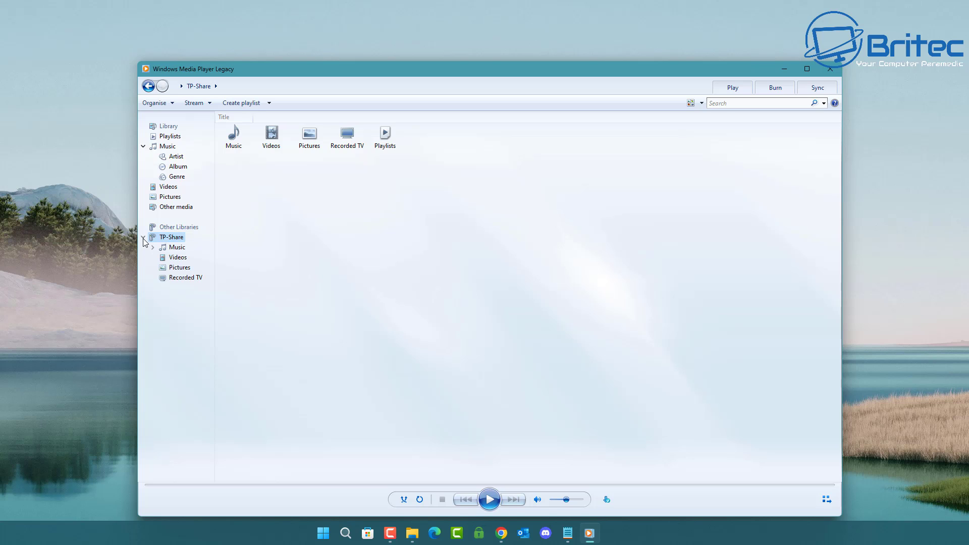
{"action": "left_click", "coordinate": [178, 258]}
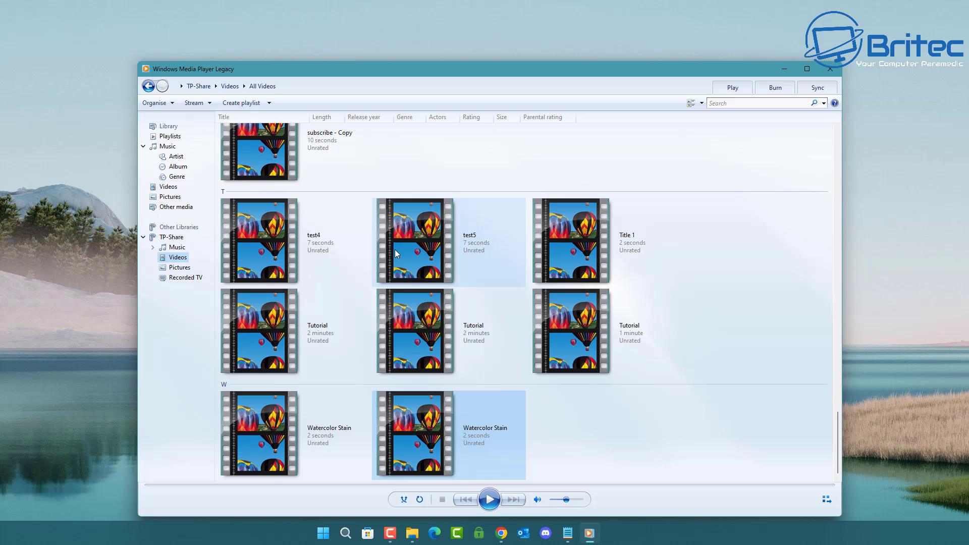
Look through the videos shared by TP-Share
{"action": "scroll", "coordinate": [392, 247], "scroll_direction": "up", "scroll_amount": 5}
{"action": "scroll", "coordinate": [382, 237], "scroll_direction": "up", "scroll_amount": 5}
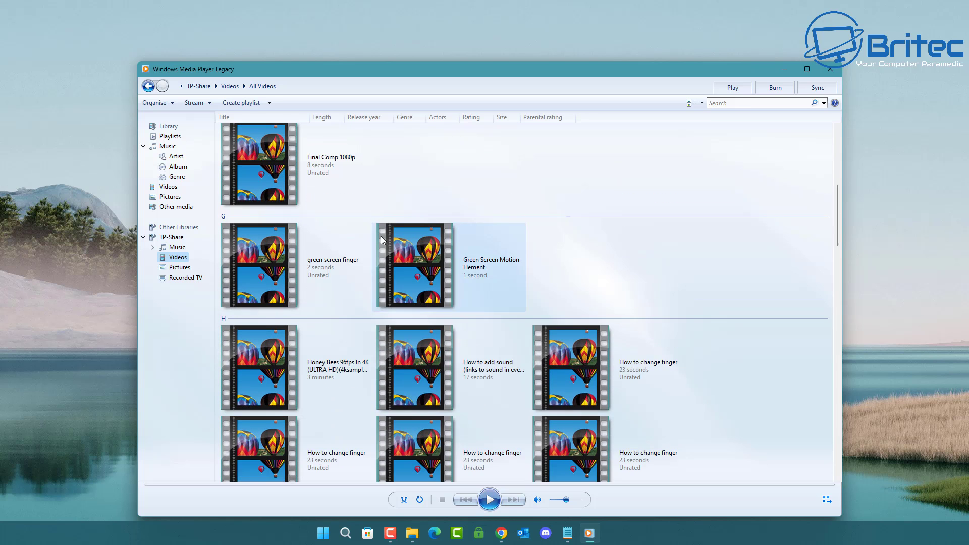
{"action": "scroll", "coordinate": [381, 236], "scroll_direction": "up", "scroll_amount": 5}
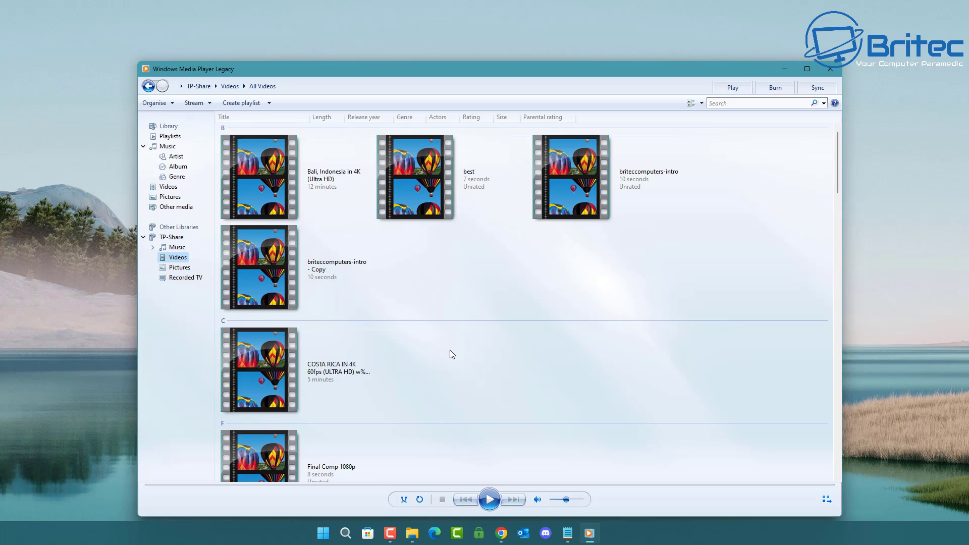
{"action": "scroll", "coordinate": [449, 349], "scroll_direction": "down", "scroll_amount": 3}
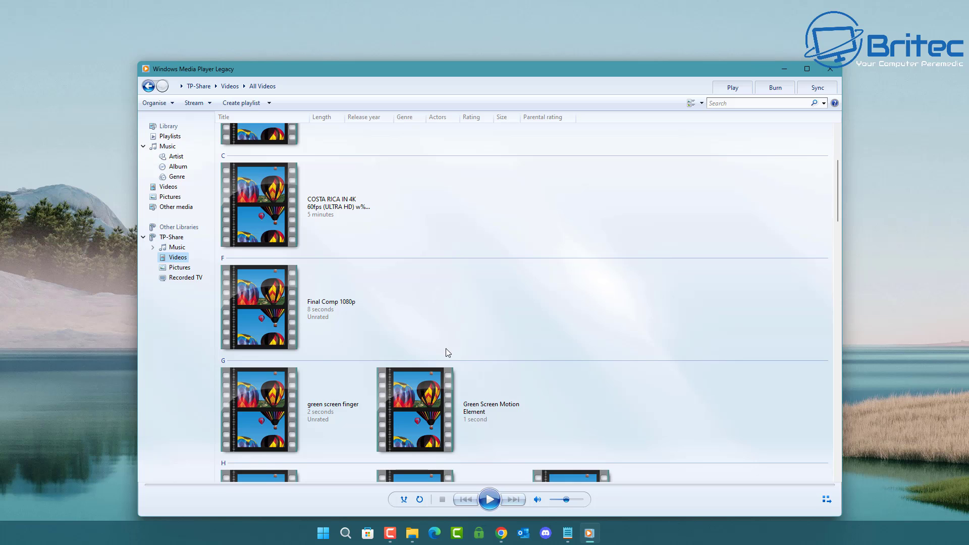
{"action": "scroll", "coordinate": [446, 352], "scroll_direction": "down", "scroll_amount": 3}
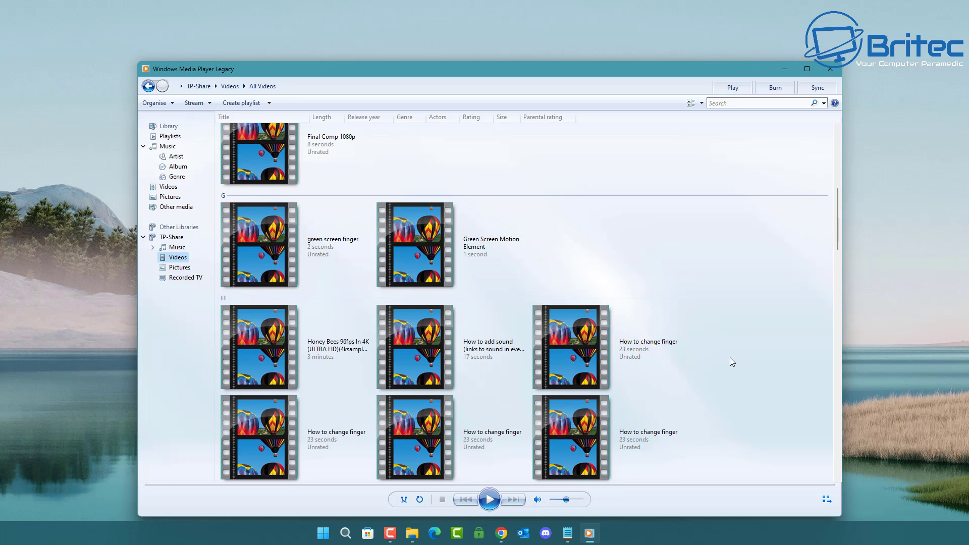
{"action": "scroll", "coordinate": [728, 360], "scroll_direction": "up", "scroll_amount": 6}
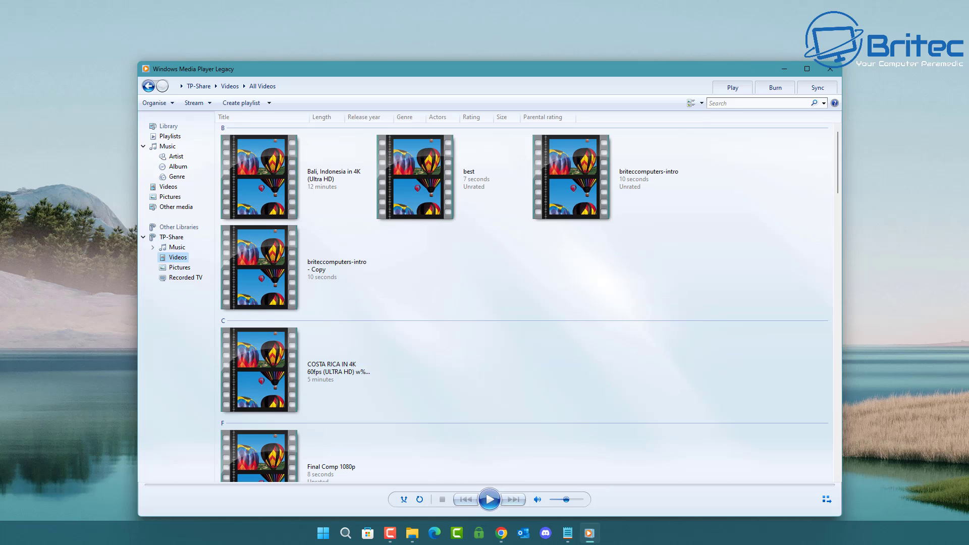
{"action": "scroll", "coordinate": [625, 226], "scroll_direction": "down", "scroll_amount": 15}
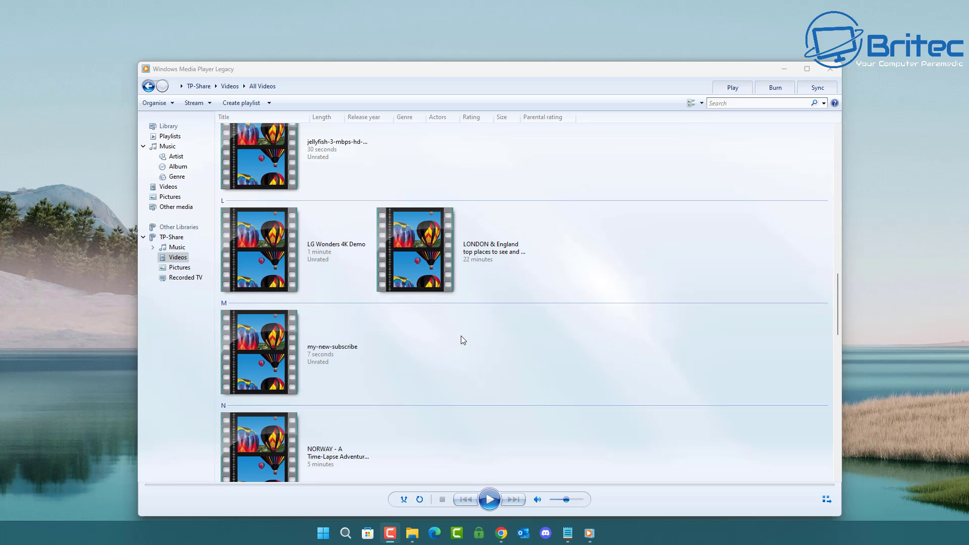
Play the shared jellyfish-3-mbps-hd-h264 video, skip ahead to about 19 seconds, and close the player
{"action": "double_click", "coordinate": [268, 159]}
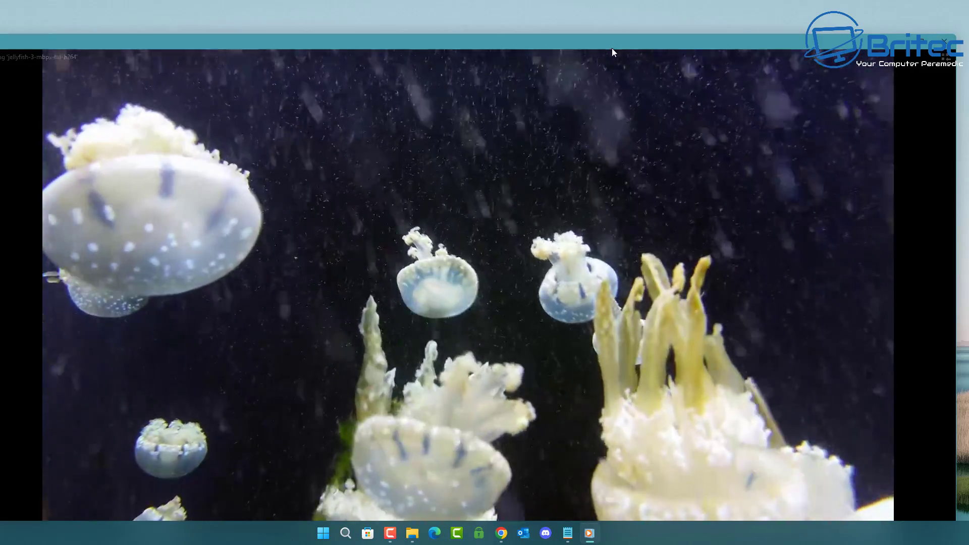
{"action": "left_click_drag", "start_coordinate": [611, 48], "coordinate": [628, 29]}
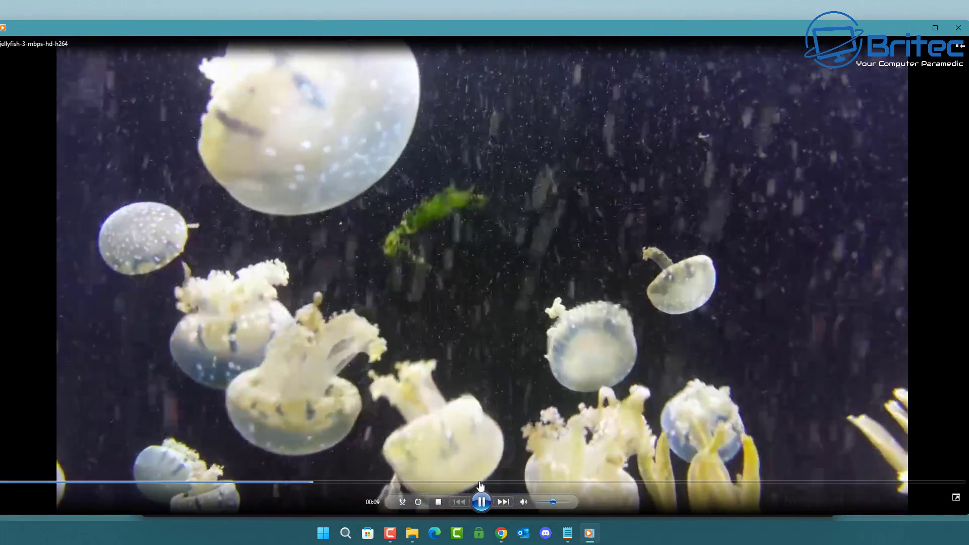
{"action": "left_click", "coordinate": [497, 483]}
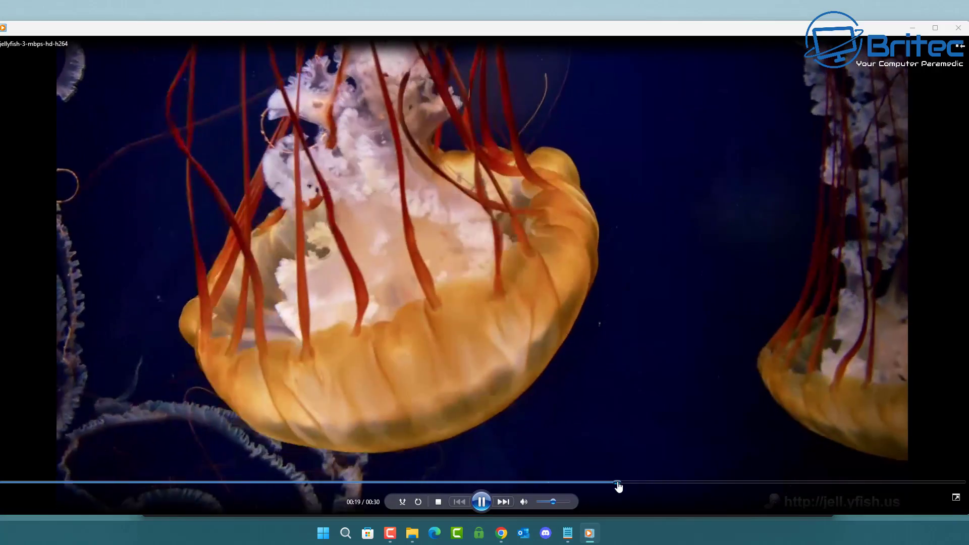
{"action": "left_click", "coordinate": [616, 483]}
{"action": "left_click", "coordinate": [957, 28]}
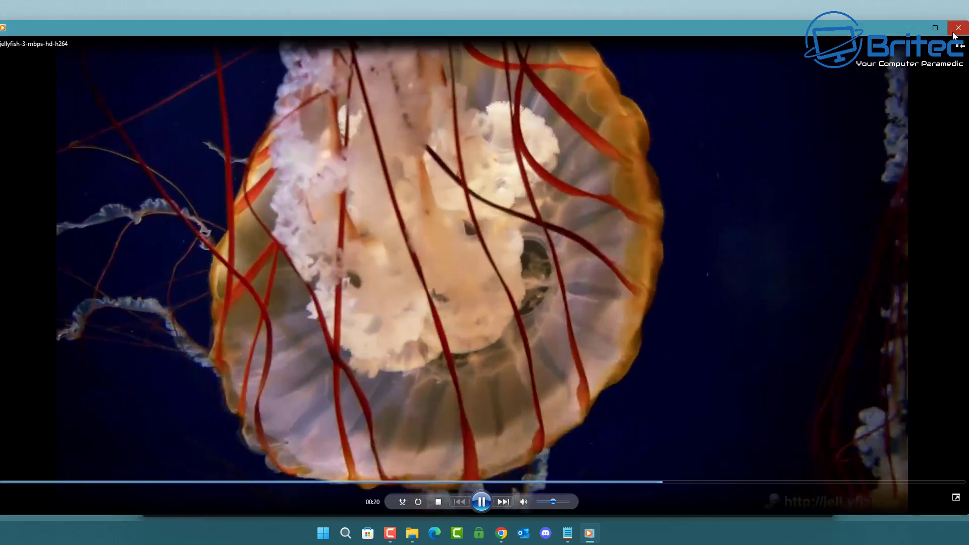
Reopen TP-Share in the media player, play briteccomputers-intro from its Videos library, and close the player
{"action": "right_click", "coordinate": [269, 203]}
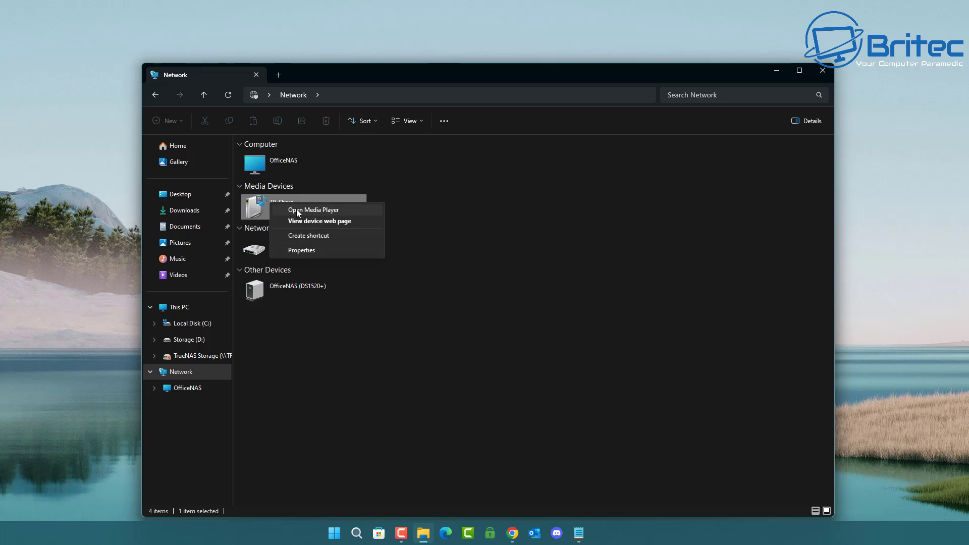
{"action": "left_click", "coordinate": [301, 209]}
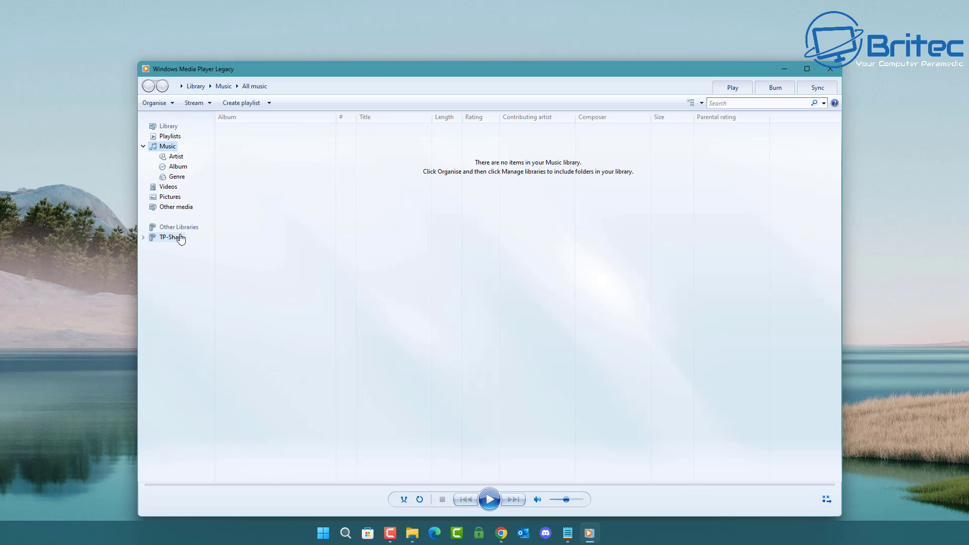
{"action": "left_click", "coordinate": [173, 238]}
{"action": "double_click", "coordinate": [271, 135]}
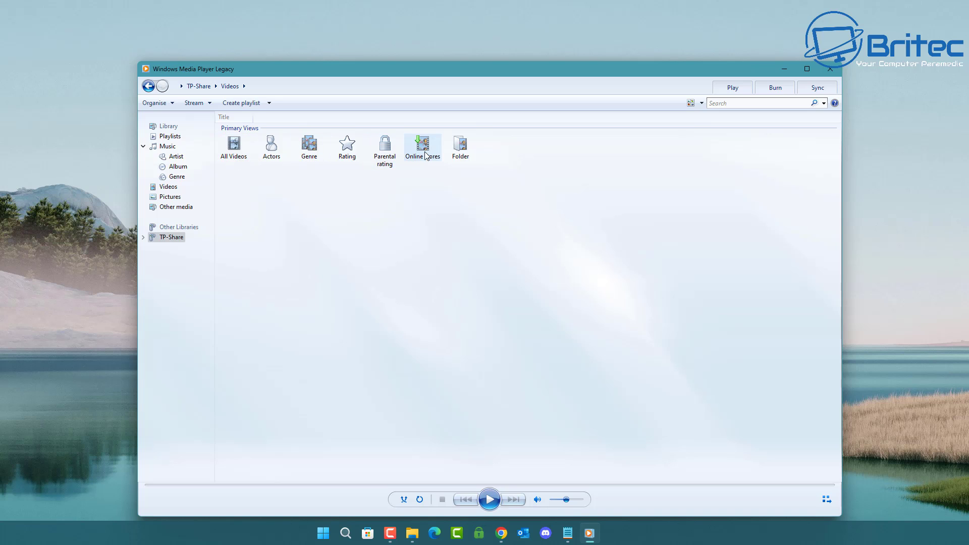
{"action": "left_click", "coordinate": [170, 238]}
{"action": "left_click", "coordinate": [143, 237]}
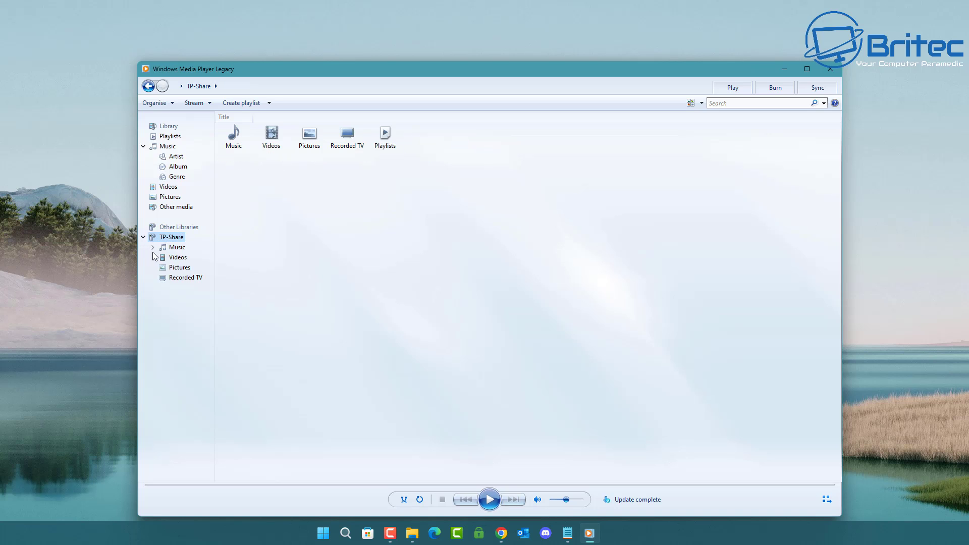
{"action": "left_click", "coordinate": [176, 257]}
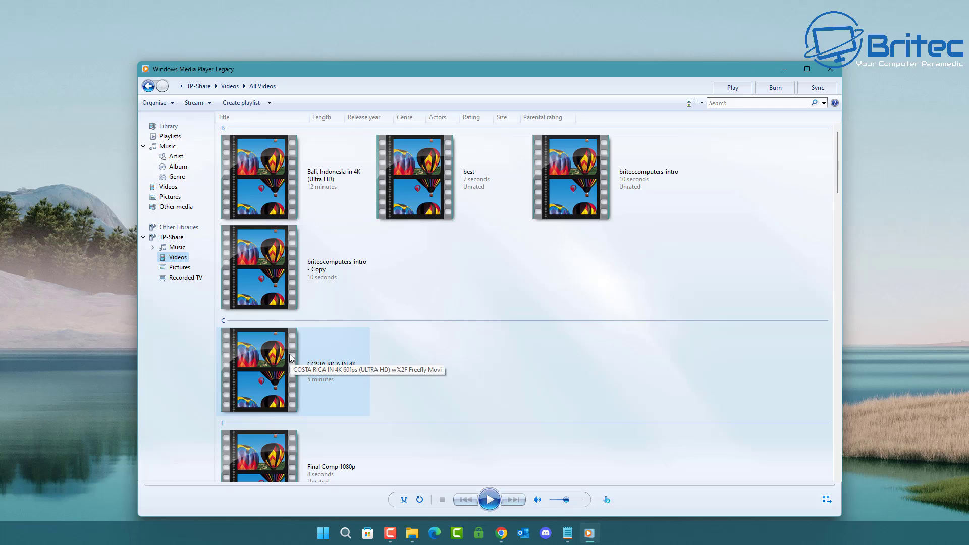
{"action": "double_click", "coordinate": [631, 189]}
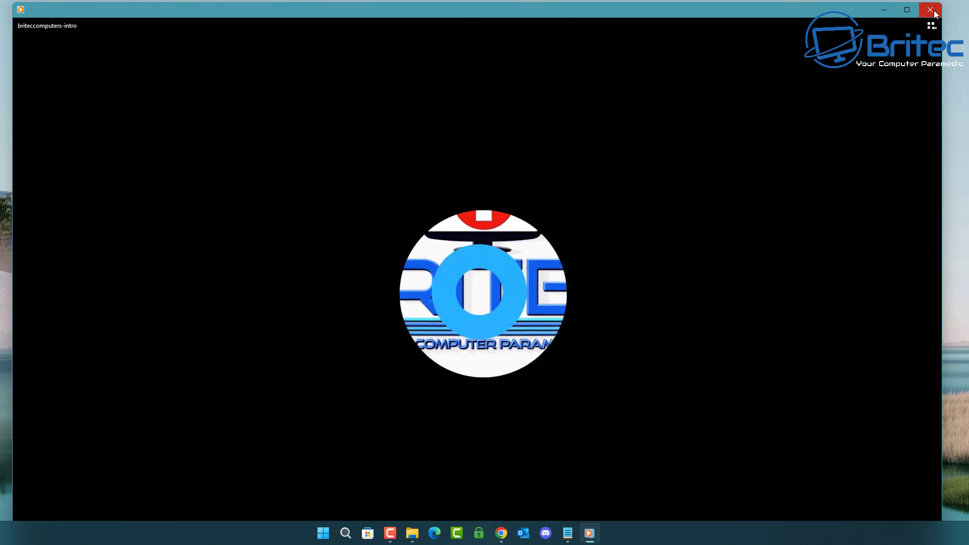
{"action": "left_click", "coordinate": [930, 10]}
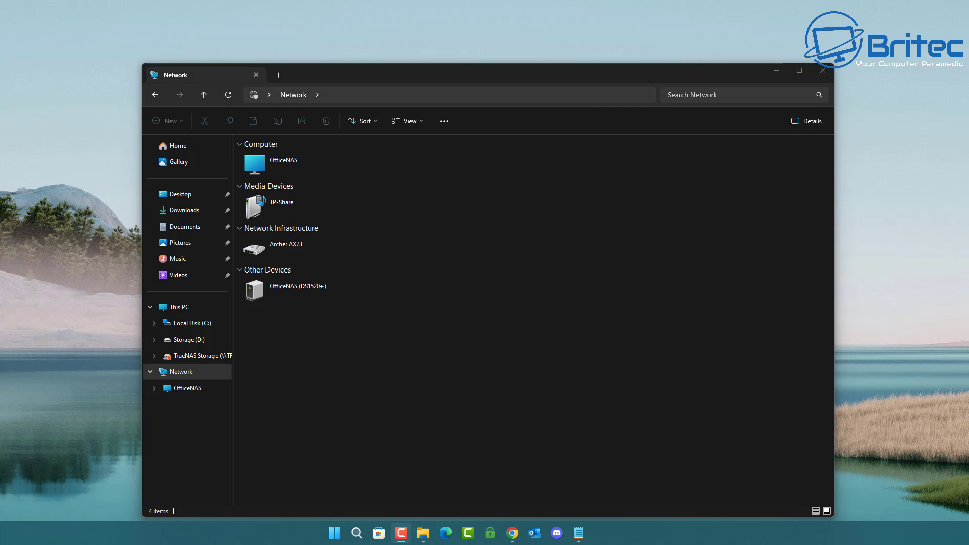
Open the router's FTP address ftp://192.168.1.1/ in File Explorer
{"action": "left_click", "coordinate": [268, 99]}
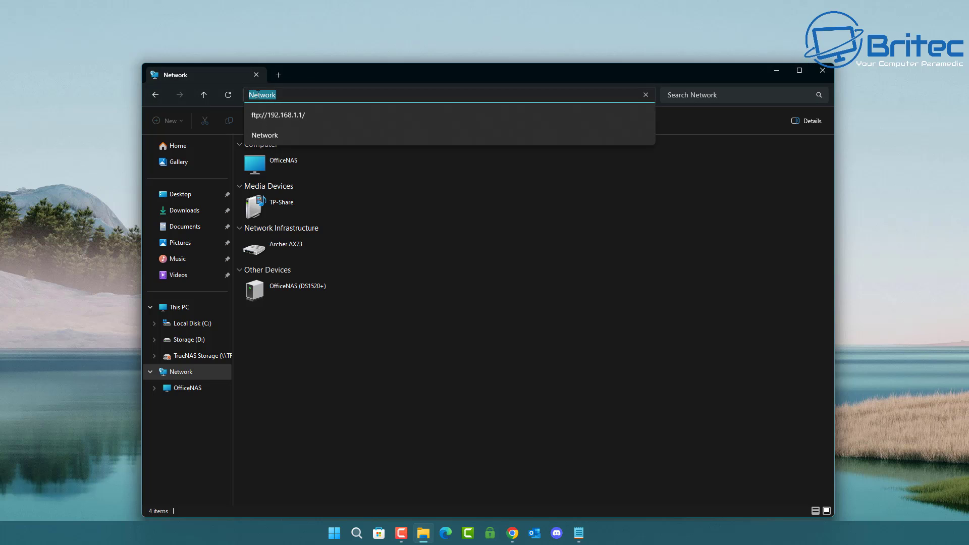
{"action": "left_click", "coordinate": [292, 117]}
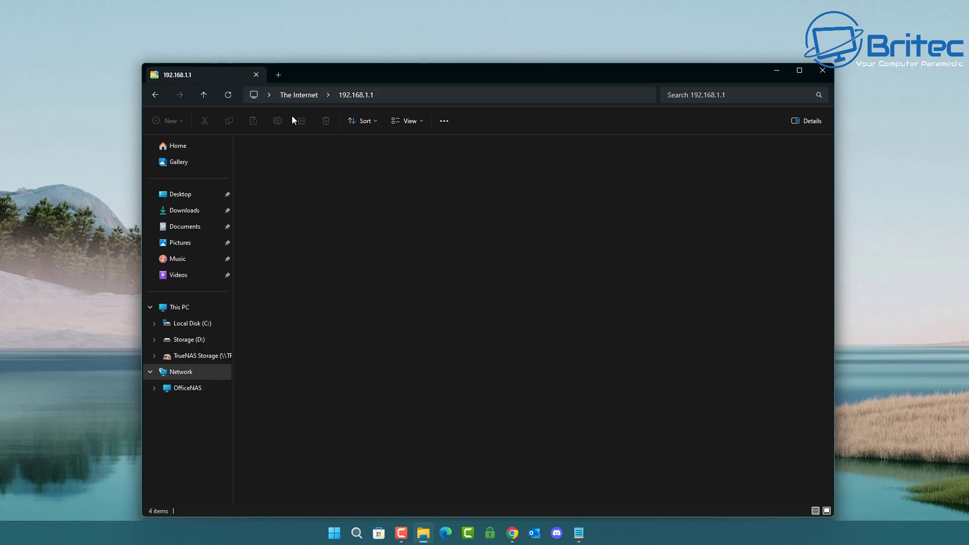
Check the router's Samba and FTP access addresses, and log on to the FTP server 192.168.1.1 as admin with the account password
{"action": "left_click_drag", "start_coordinate": [270, 76], "coordinate": [457, 182]}
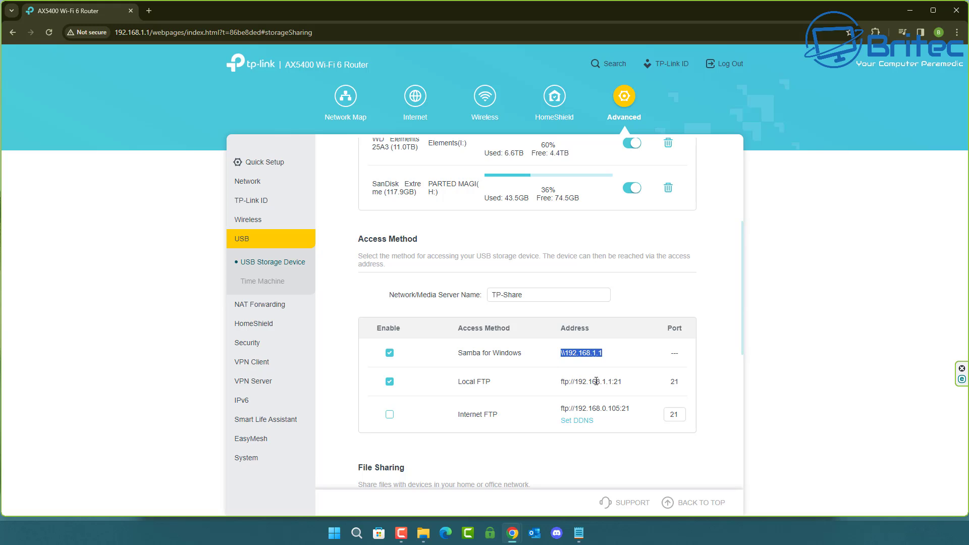
{"action": "left_click", "coordinate": [566, 356]}
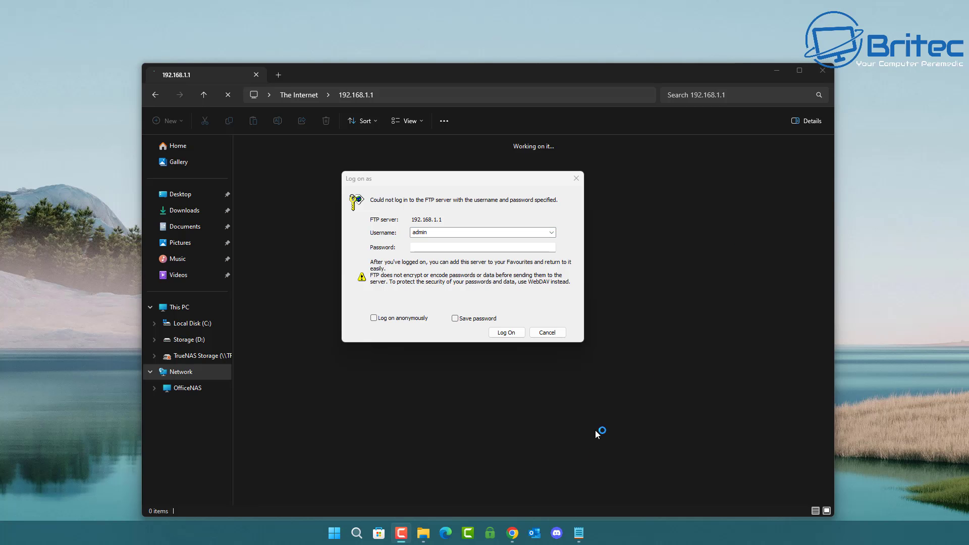
{"action": "key", "text": "Tab"}
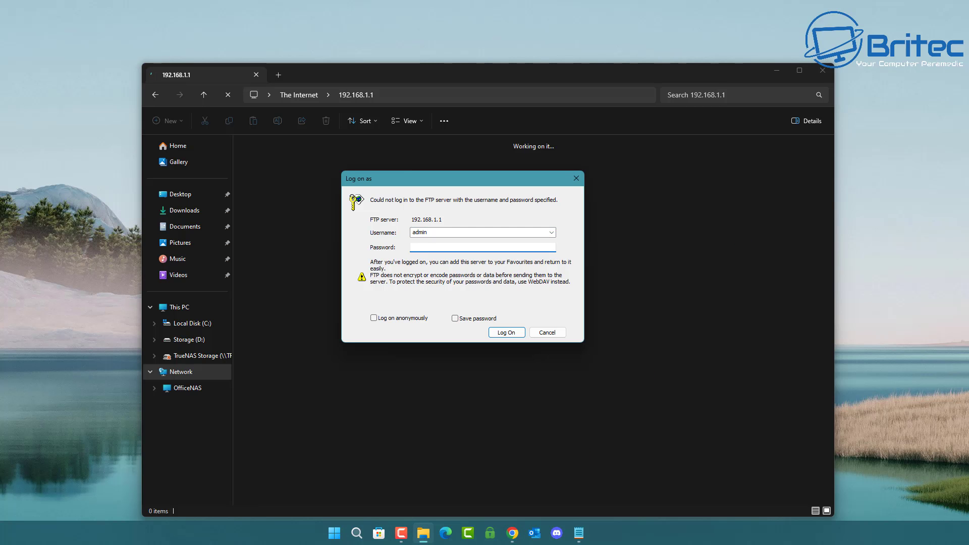
{"action": "left_click", "coordinate": [420, 249]}
{"action": "key", "text": "ctrl+v"}
{"action": "left_click", "coordinate": [505, 333]}
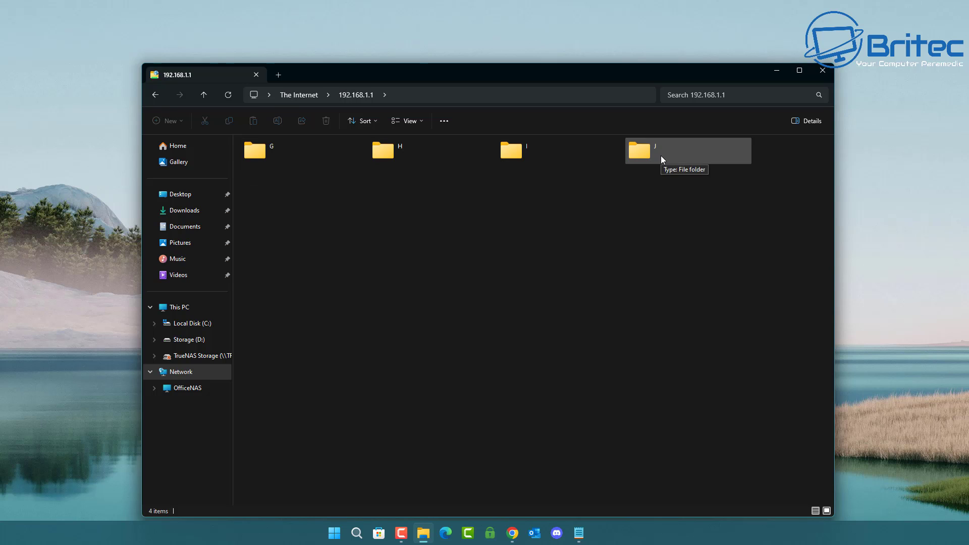
Browse the G drive folder on the FTP server and open its 4K folder
{"action": "double_click", "coordinate": [247, 143]}
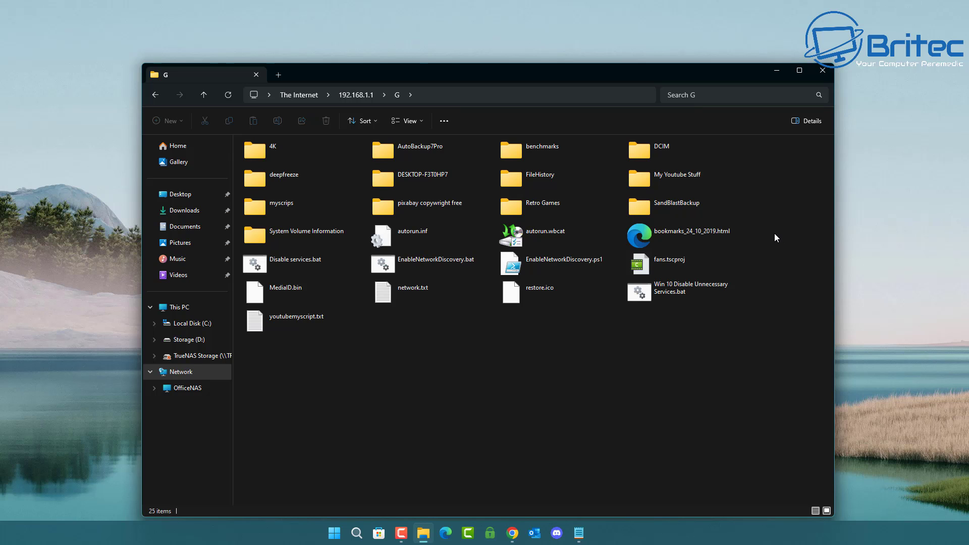
{"action": "left_click", "coordinate": [268, 154]}
{"action": "double_click", "coordinate": [267, 154]}
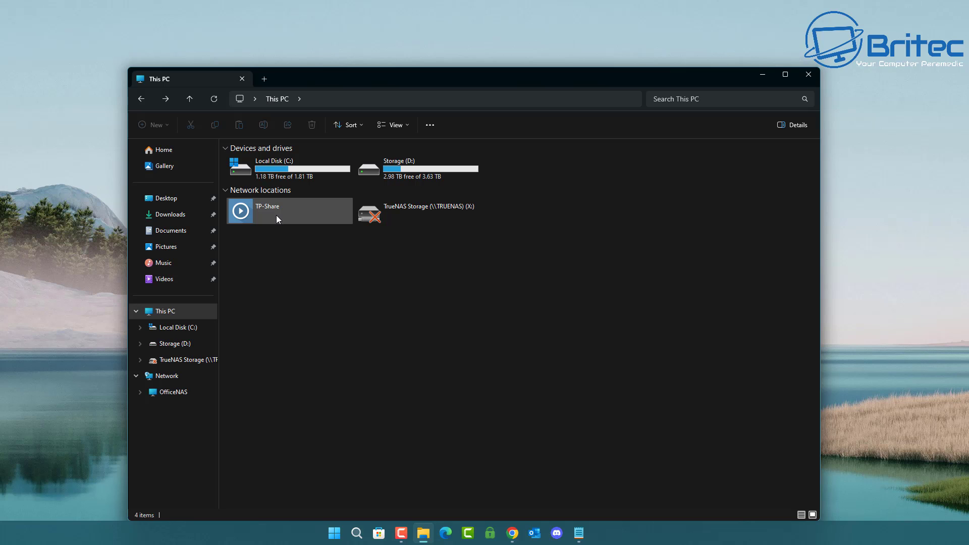
Open the TP-Share network location from This PC and go through Browse Folders and sda1 to the 4K folder
{"action": "left_click", "coordinate": [276, 215]}
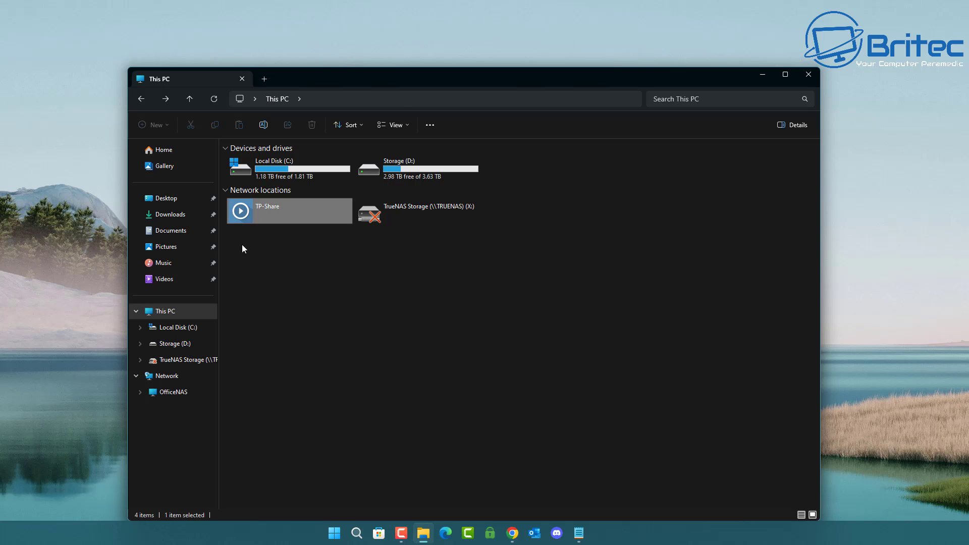
{"action": "left_click", "coordinate": [162, 312]}
{"action": "double_click", "coordinate": [275, 207]}
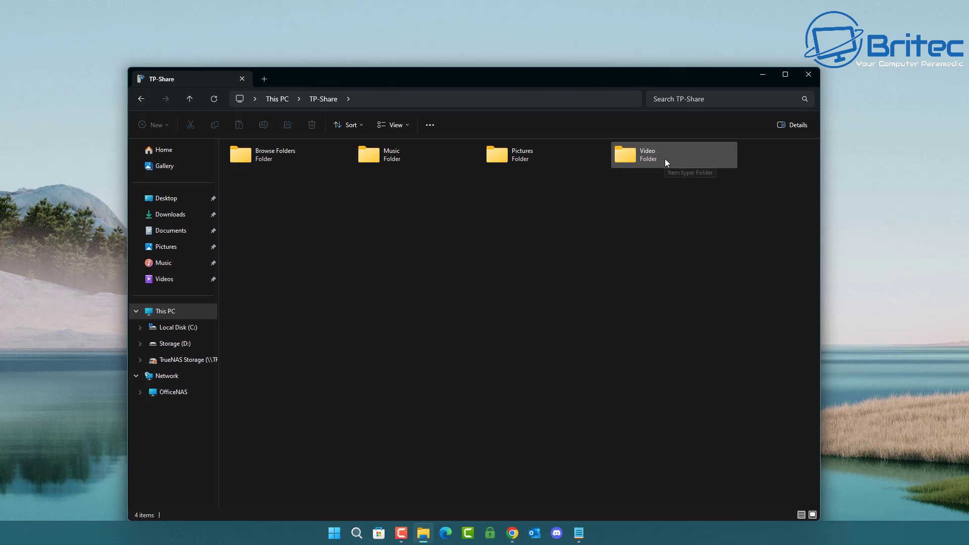
{"action": "double_click", "coordinate": [276, 156]}
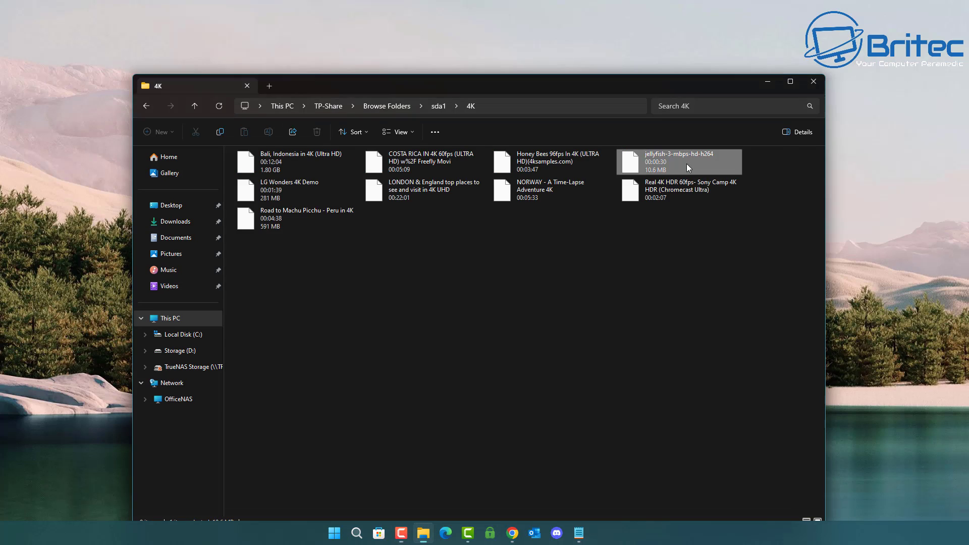
Play the jellyfish-3-mbps-hd-h264 video from the 4K folder, skip ahead to about 19 seconds, jump back, and close the player
{"action": "double_click", "coordinate": [686, 164]}
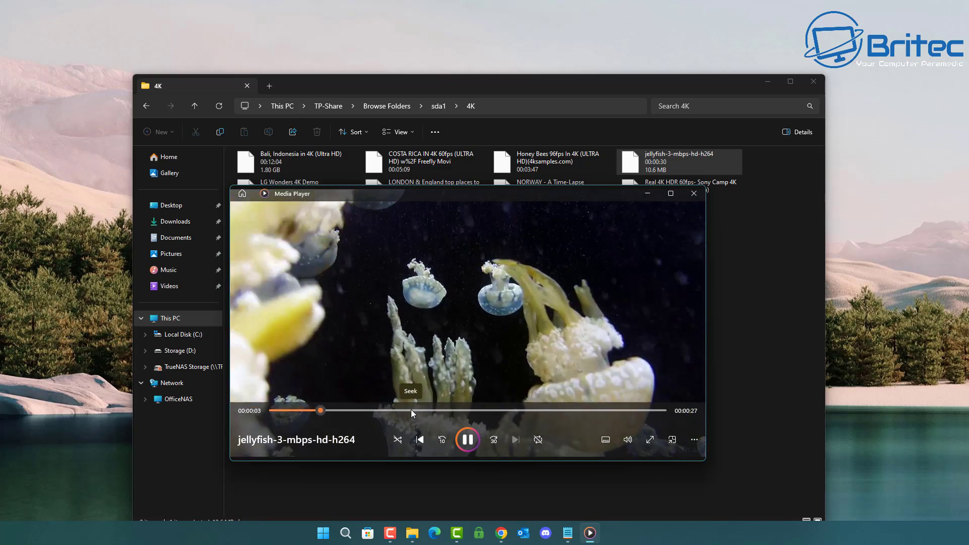
{"action": "left_click", "coordinate": [411, 410]}
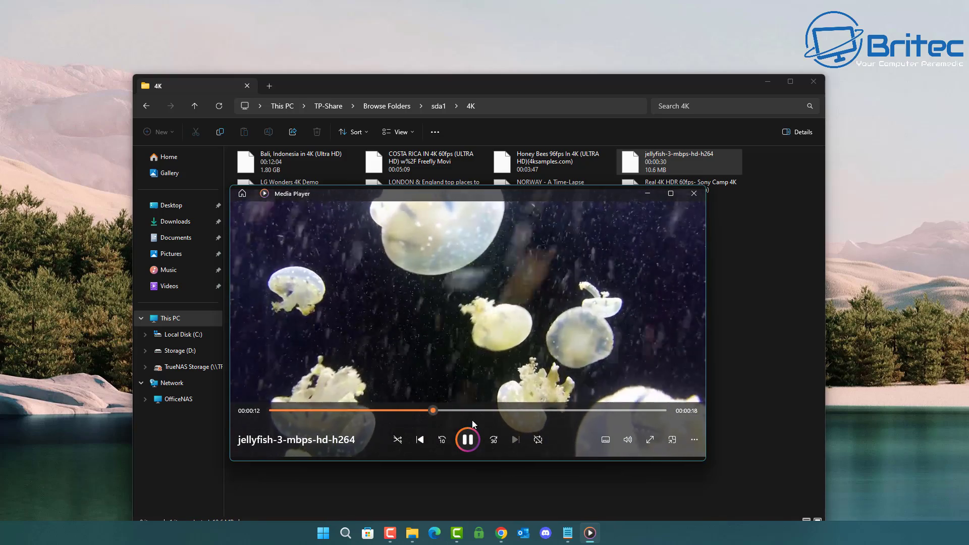
{"action": "left_click", "coordinate": [515, 410]}
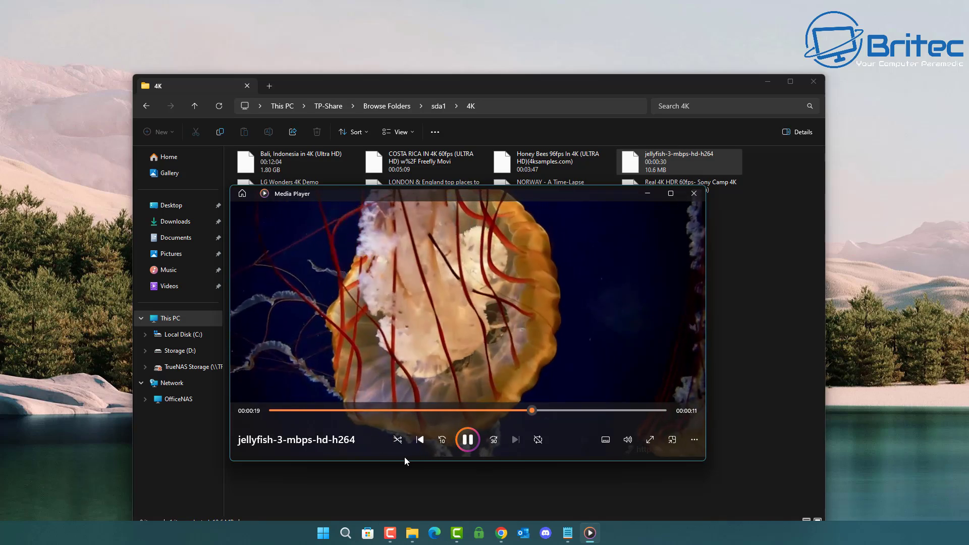
{"action": "left_click", "coordinate": [365, 411]}
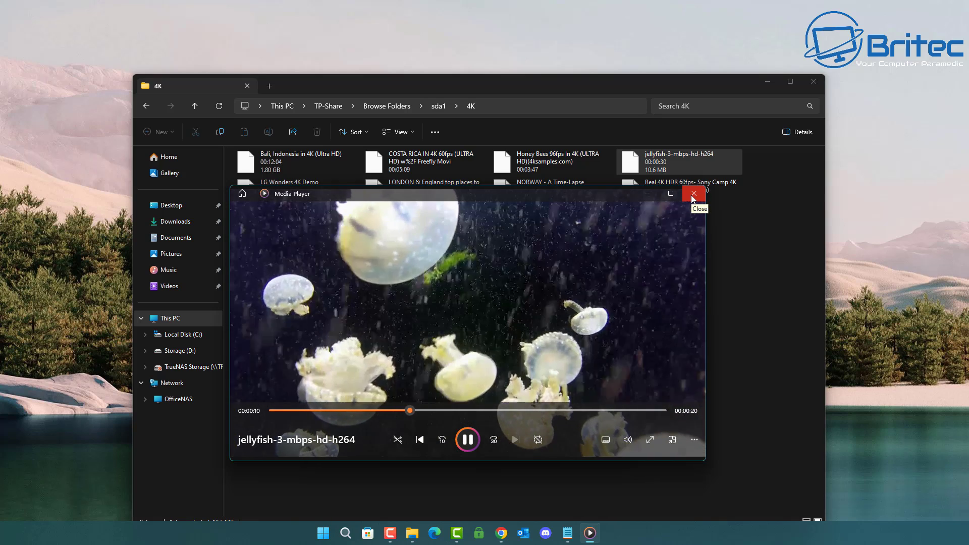
{"action": "left_click", "coordinate": [693, 196]}
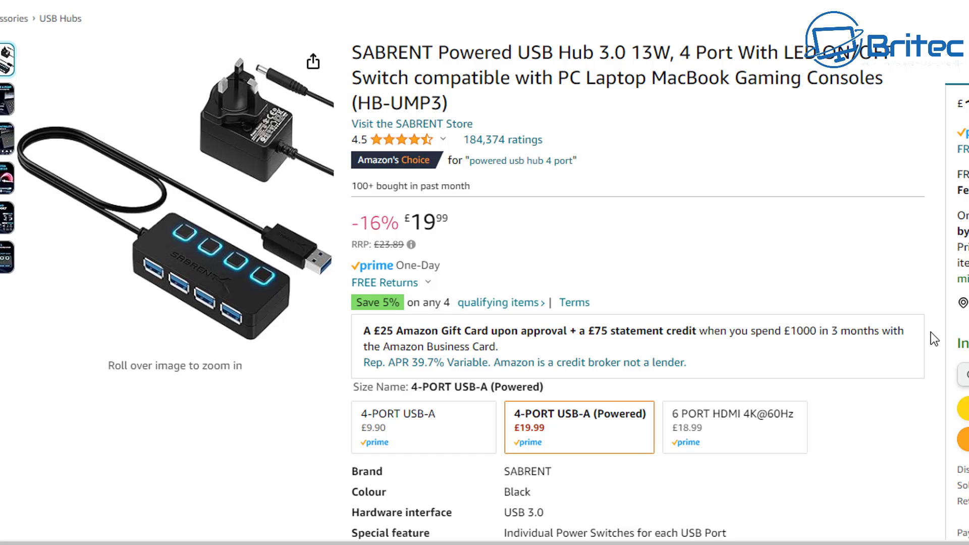
On Amazon, compare the 4-PORT USB-A and 4-PORT USB-A (Powered) versions of the SABRENT USB hub
{"action": "left_click", "coordinate": [400, 434]}
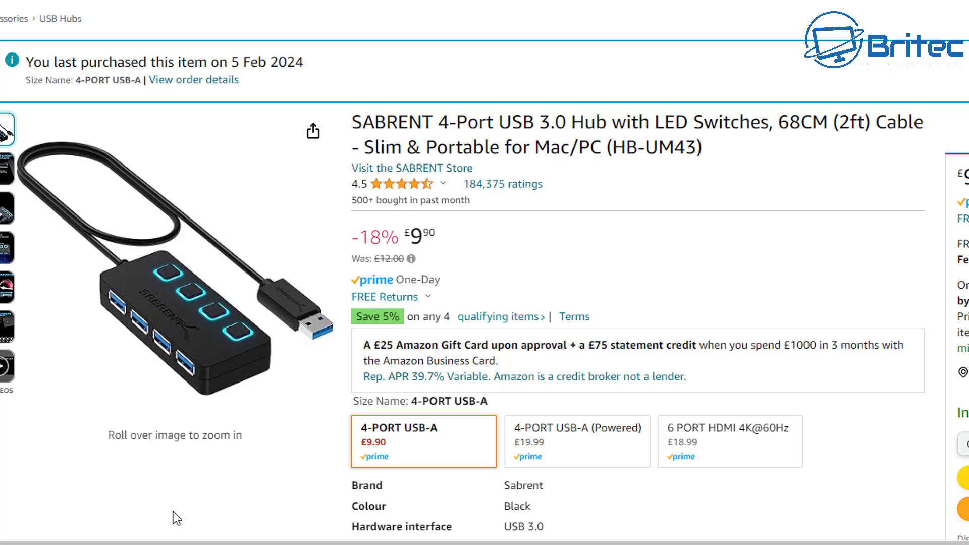
{"action": "left_click", "coordinate": [550, 450]}
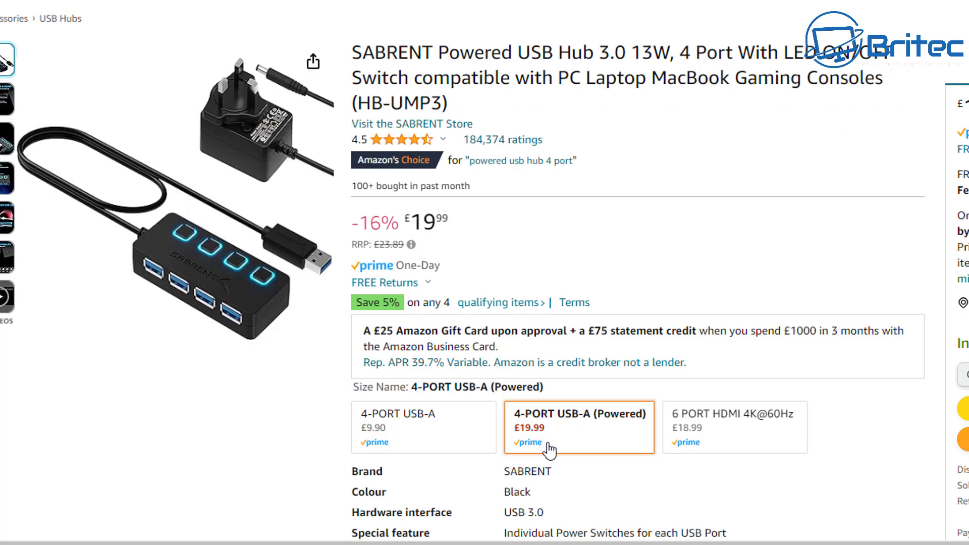